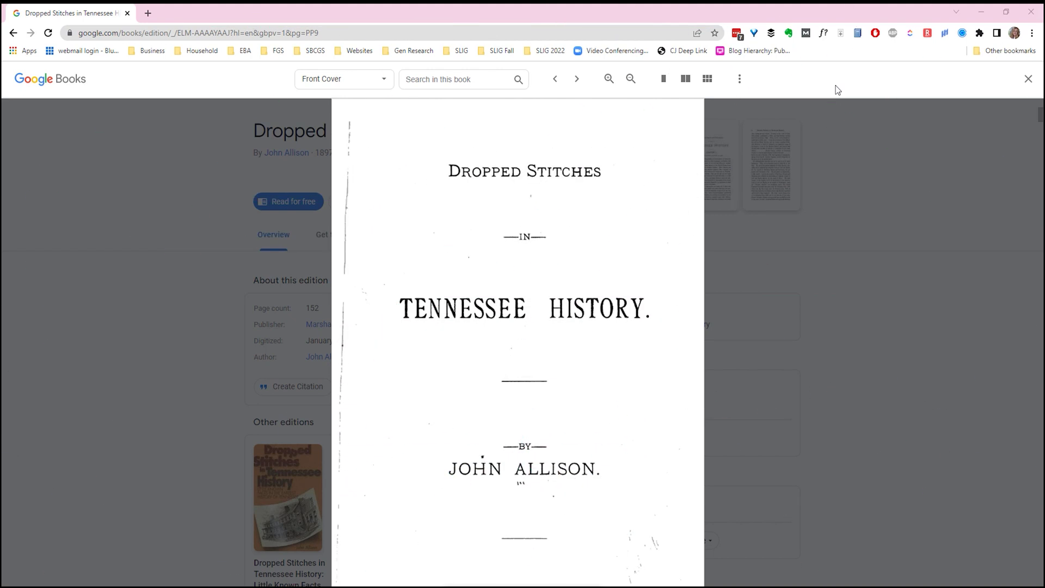
Close the preview and reopen 'Dropped Stitches in Tennessee History' in the classic viewer
left_click(1029, 80)
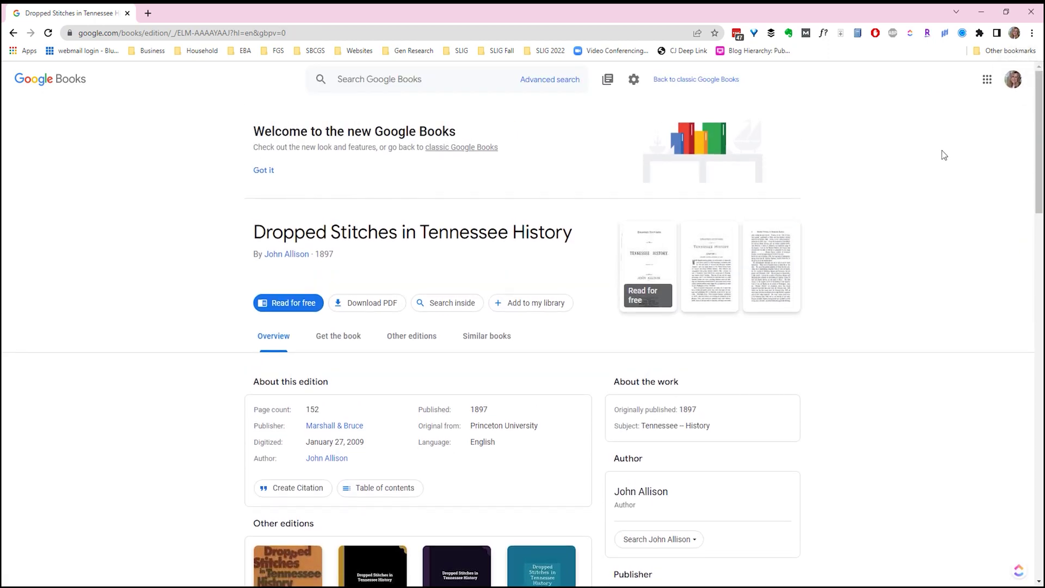
left_click(715, 84)
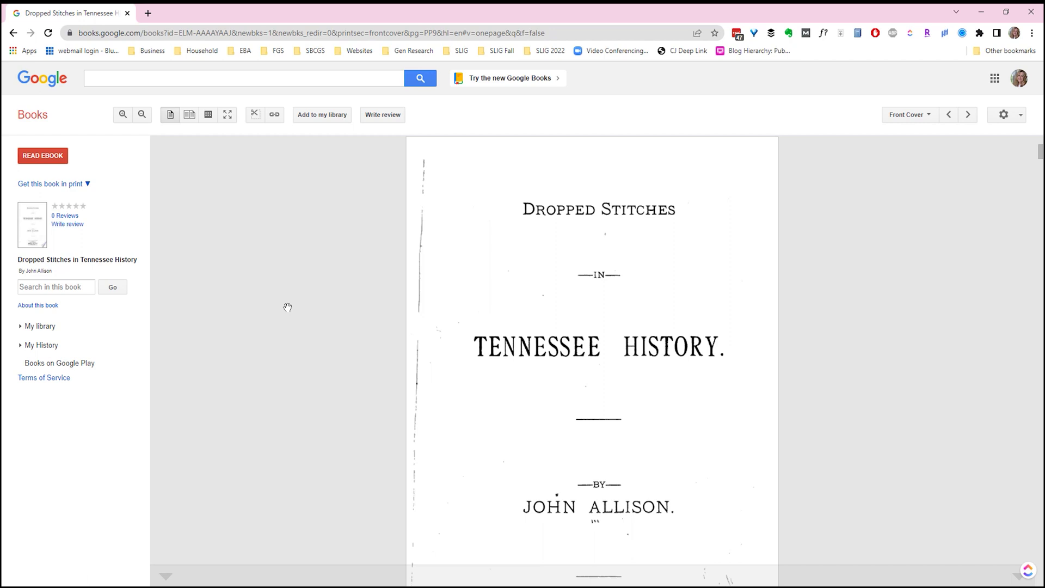
Search the book for 'leroy taylor' and open the Page 59 result
left_click(36, 286)
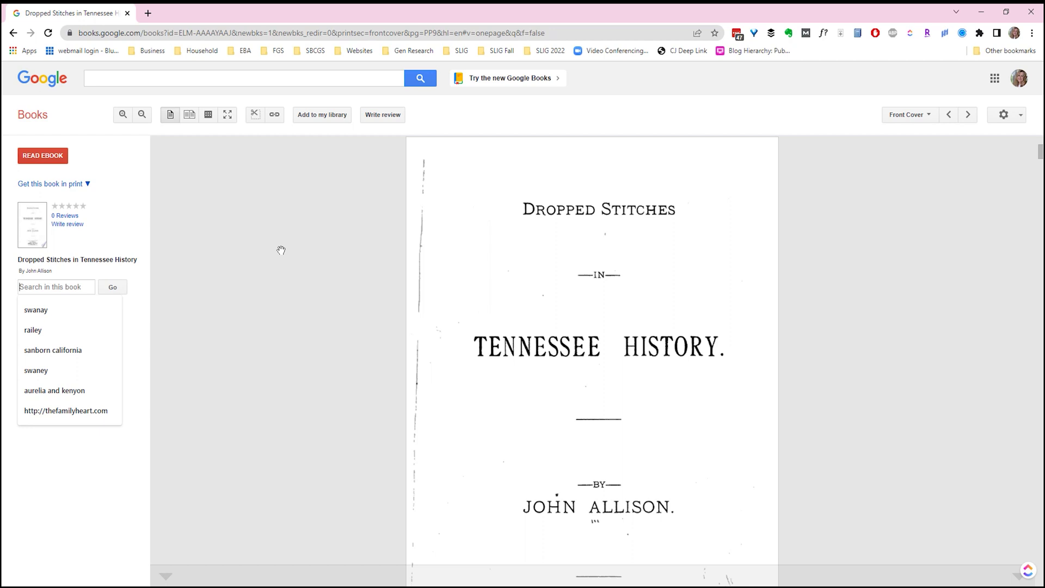
type("leroy")
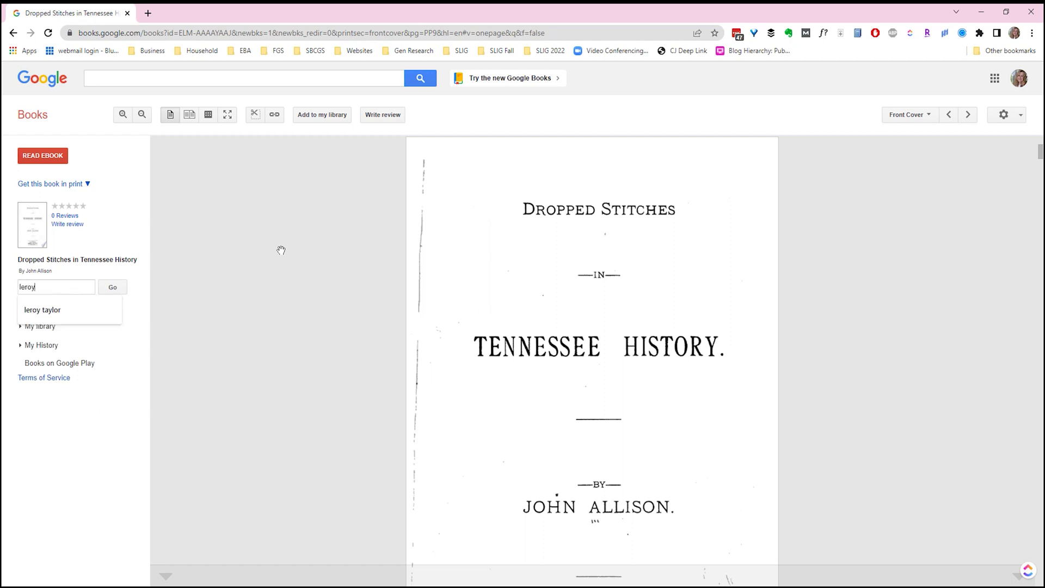
key("Down")
key("Return")
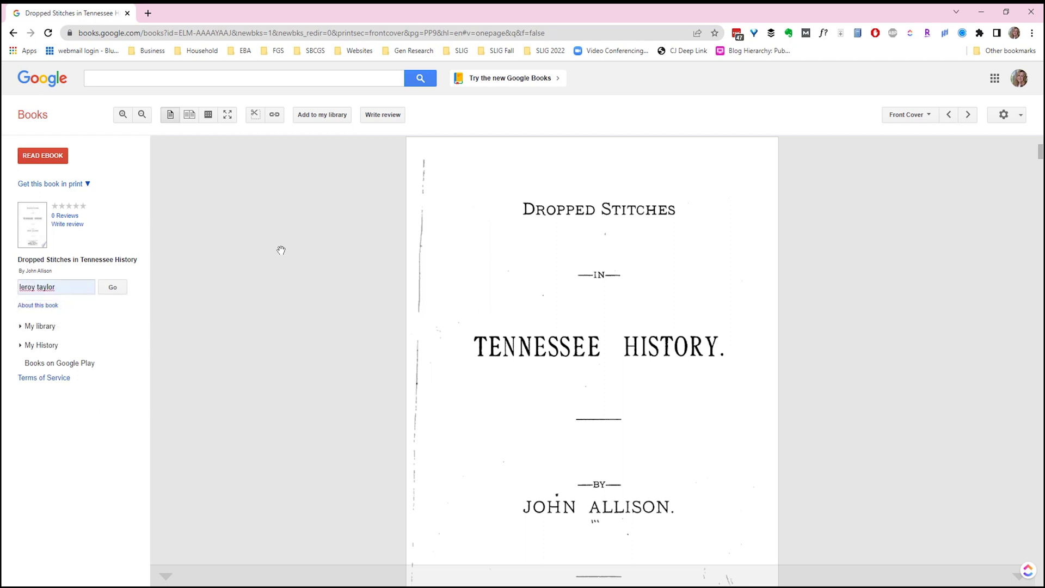
left_click(114, 288)
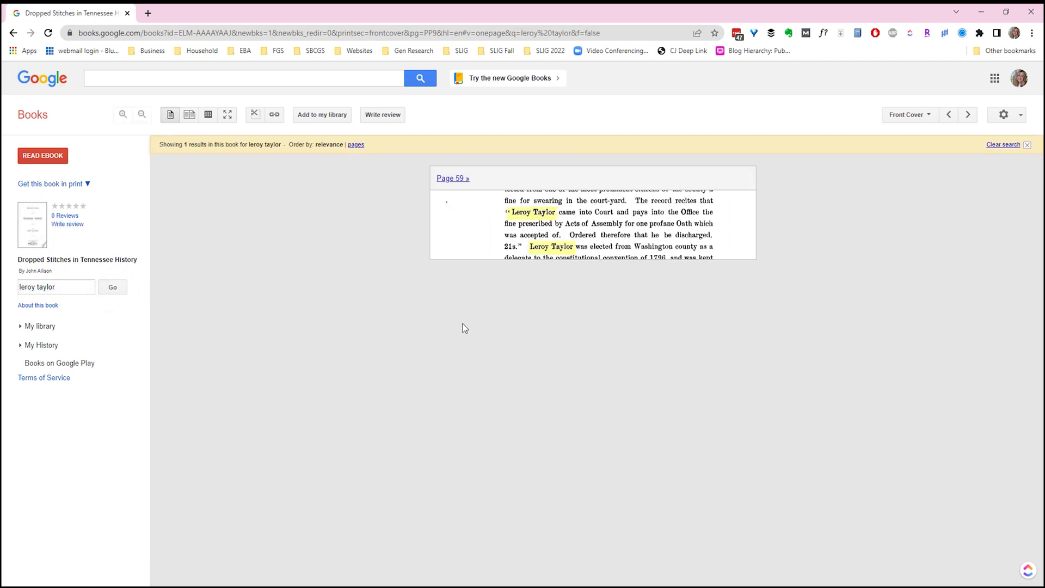
left_click(619, 227)
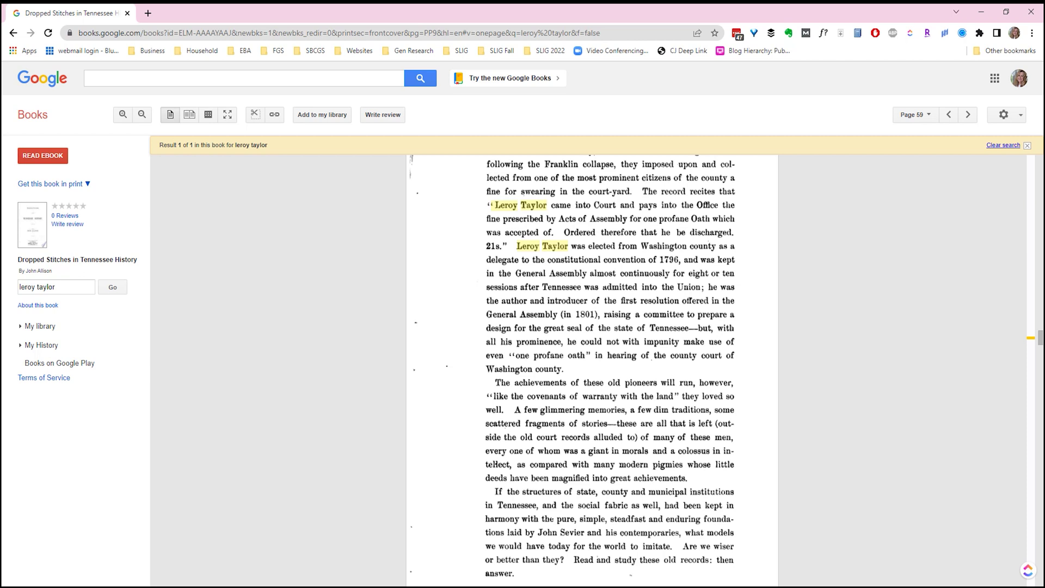
Inspect the page 59 view to open Chrome DevTools
right_click(857, 370)
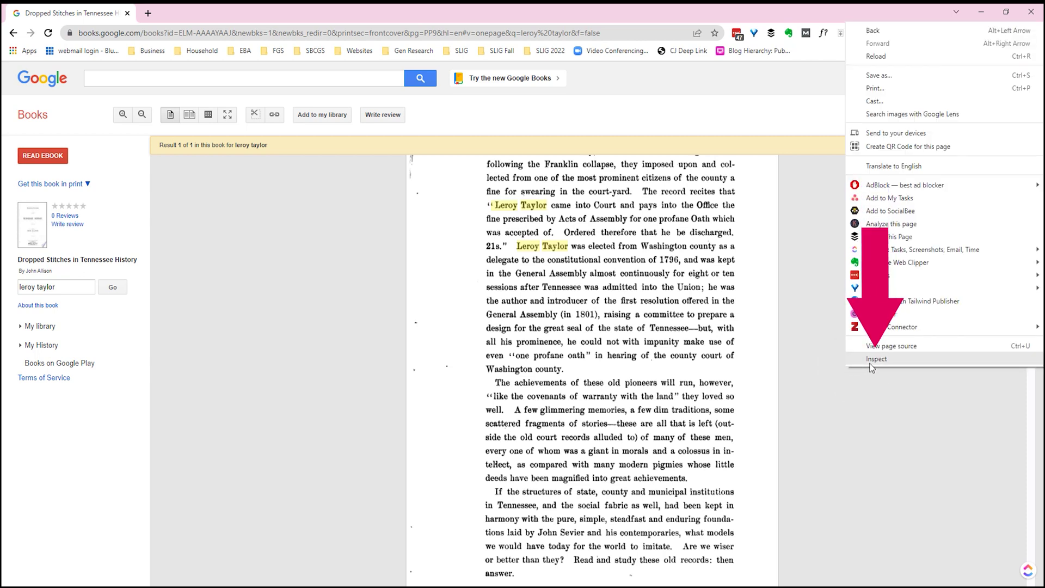
left_click(876, 359)
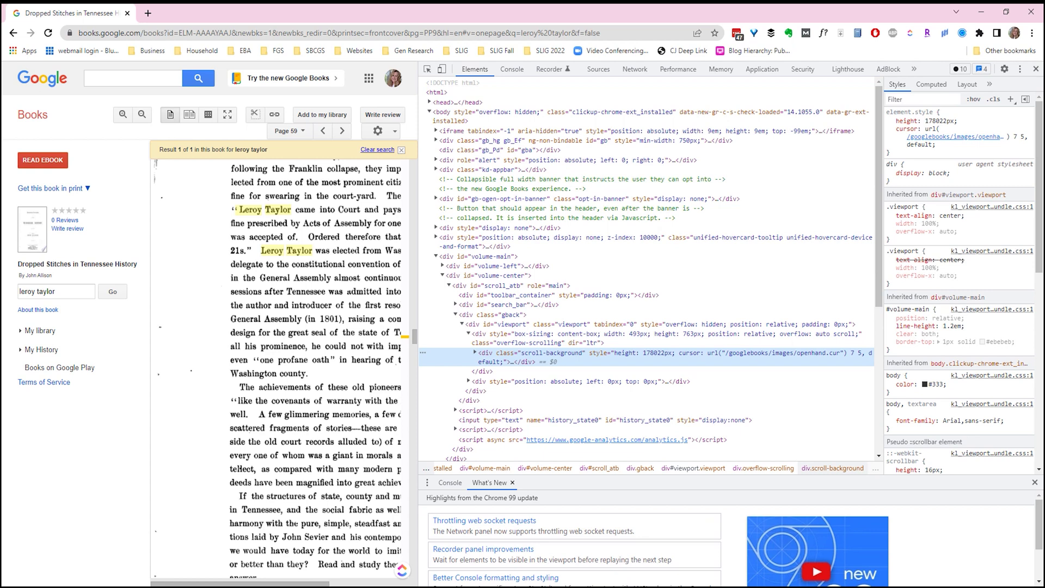
In the Sources panel, expand the books folder under books.google.com
left_click(599, 68)
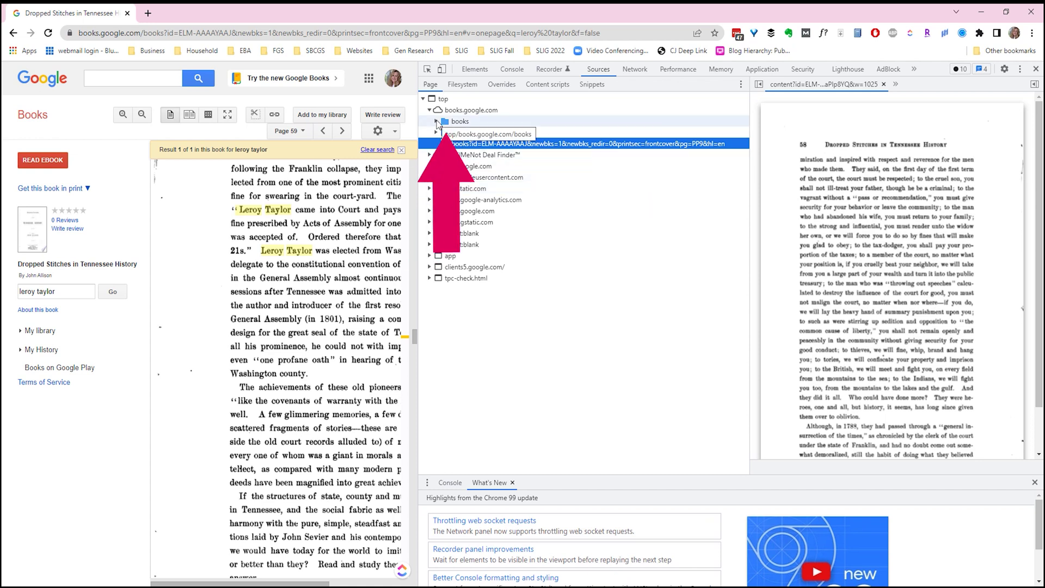
left_click(438, 122)
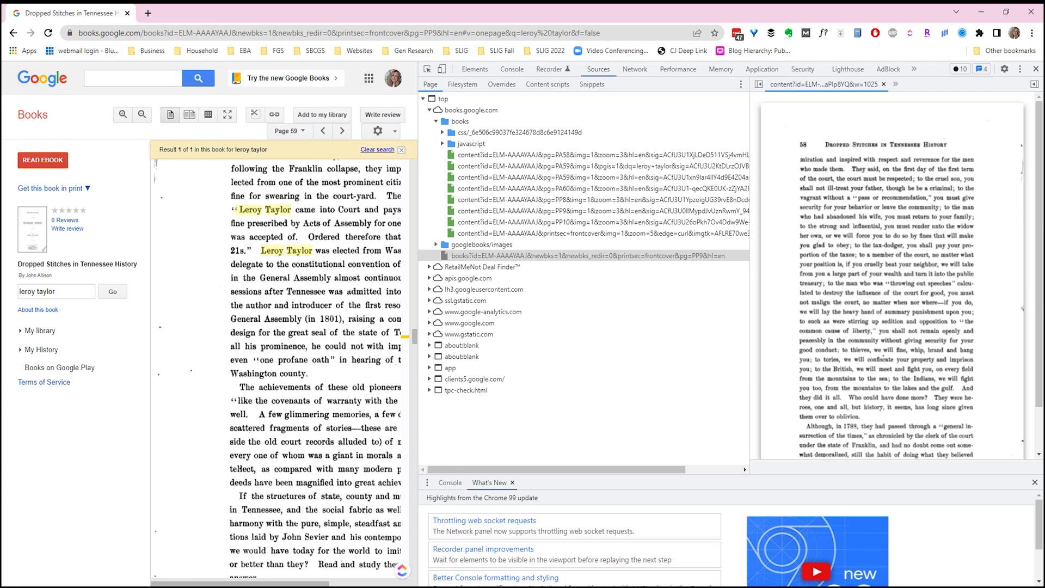
Preview the PA58 and PA59 images, check Save image as, and reselect full PA59
left_click(548, 154)
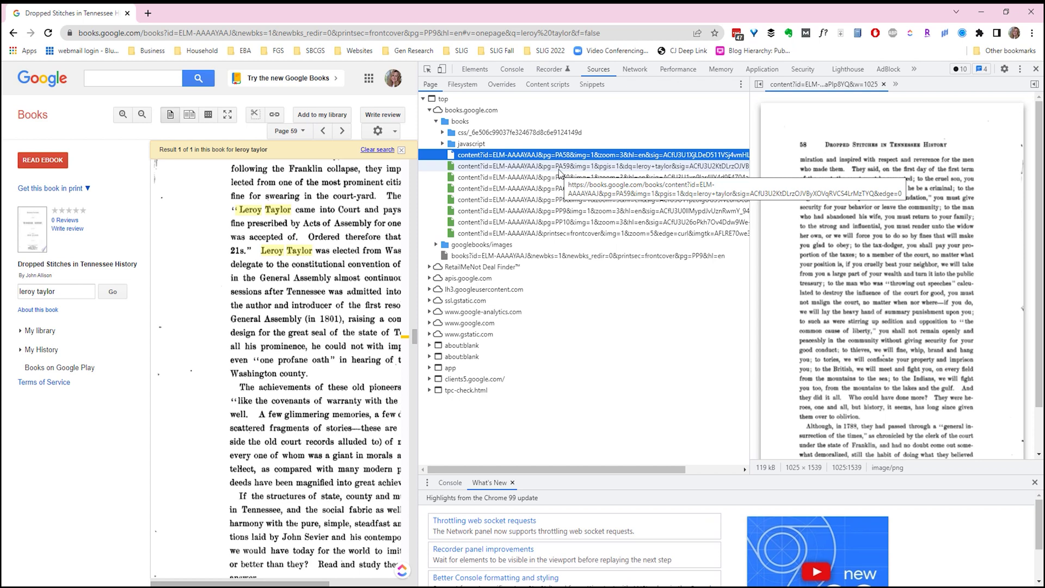
left_click(561, 169)
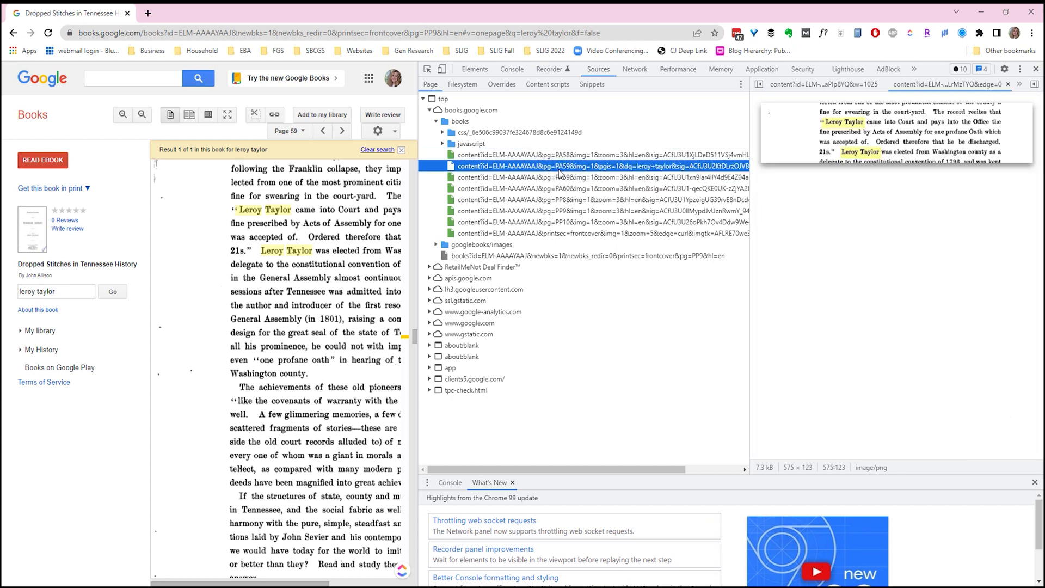
left_click(560, 178)
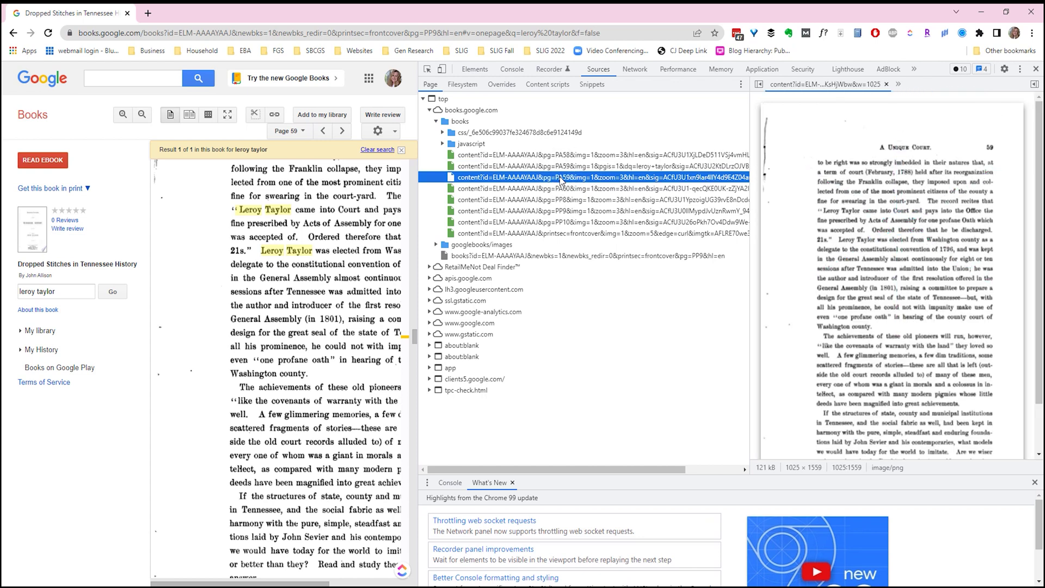
right_click(561, 181)
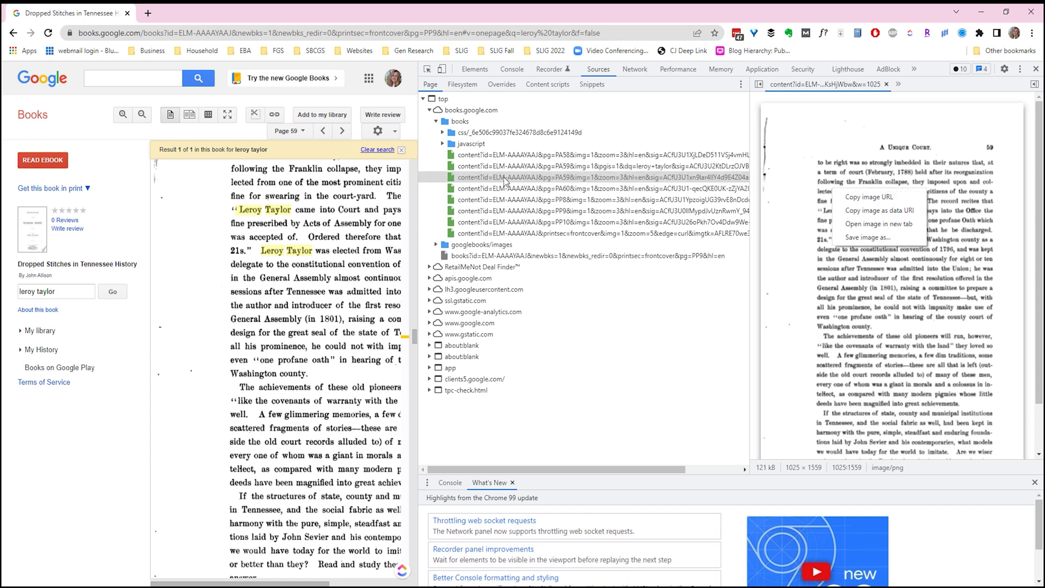
left_click(505, 177)
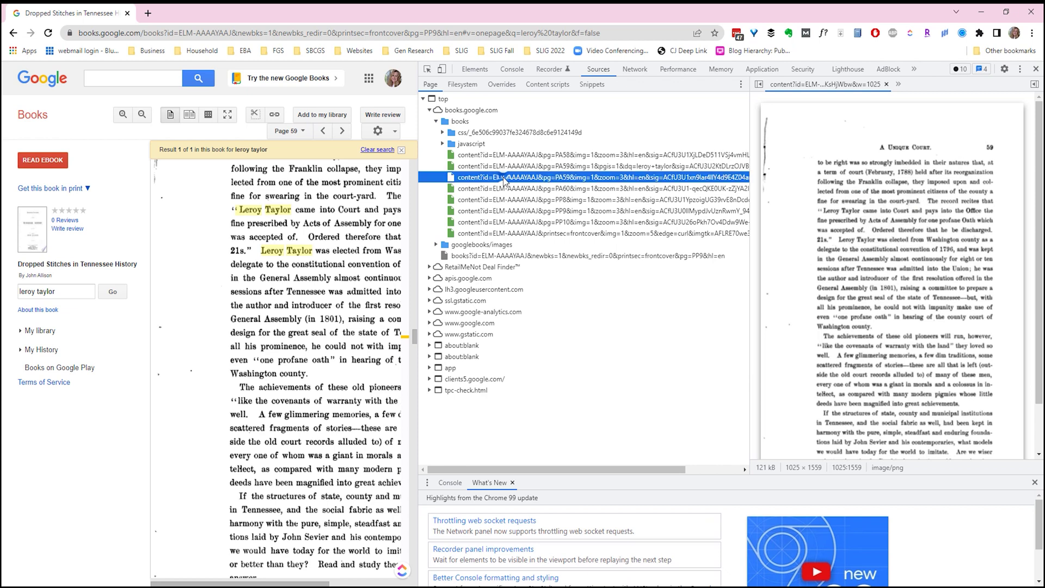
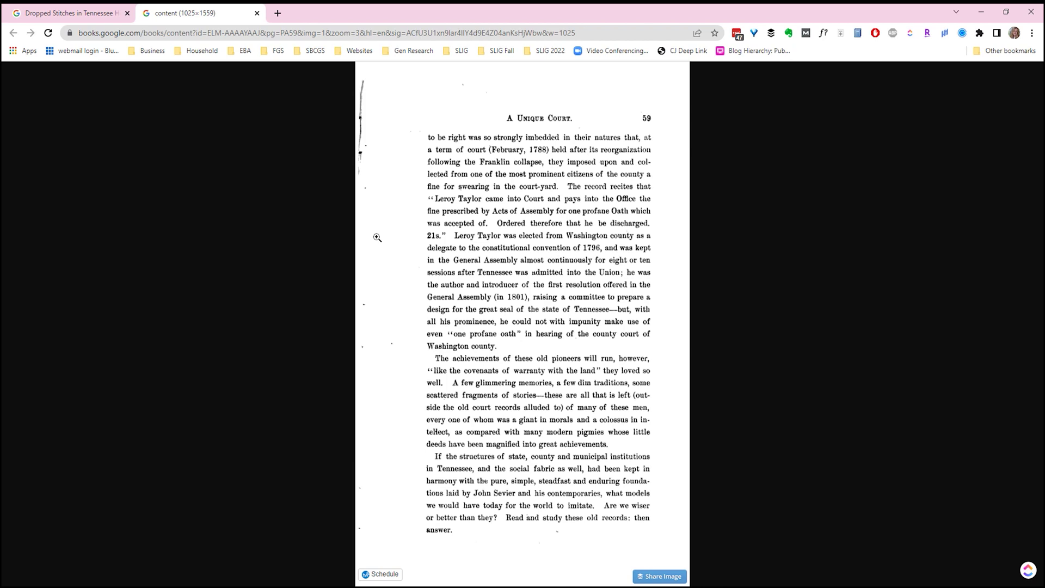
Save the page 59 image to the Desktop as content.png
right_click(423, 242)
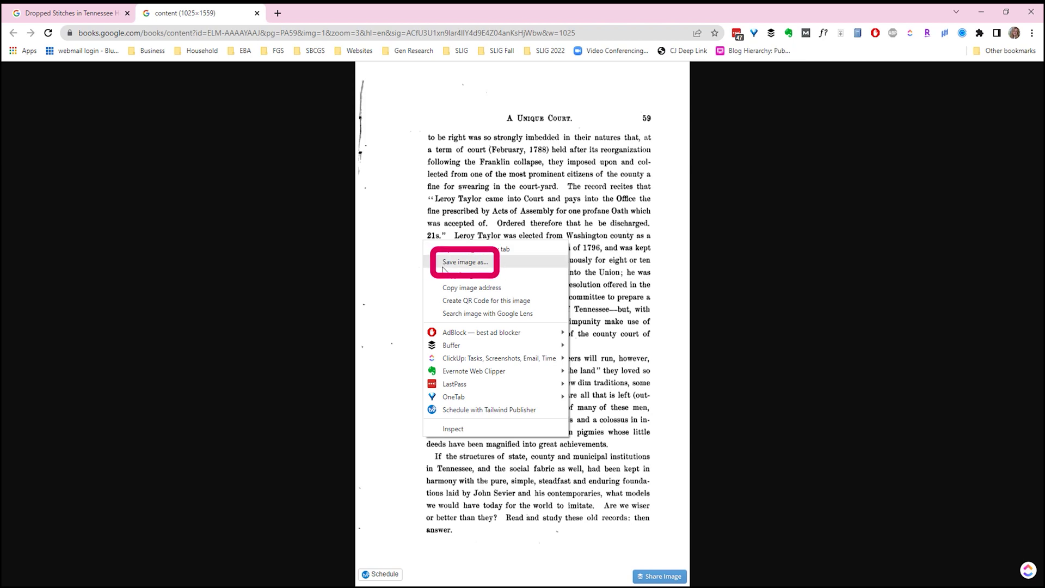
left_click(464, 262)
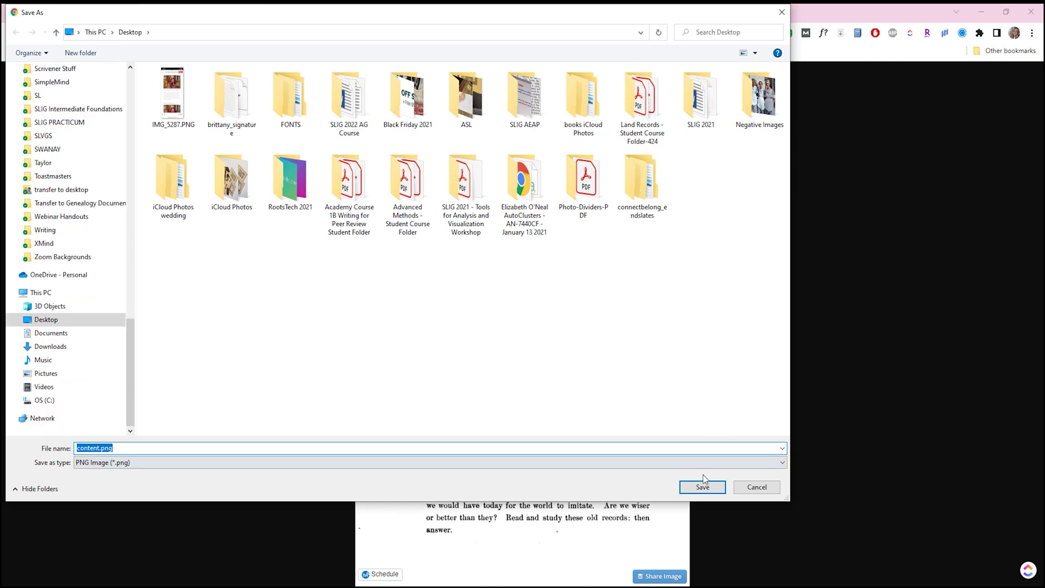
left_click(702, 488)
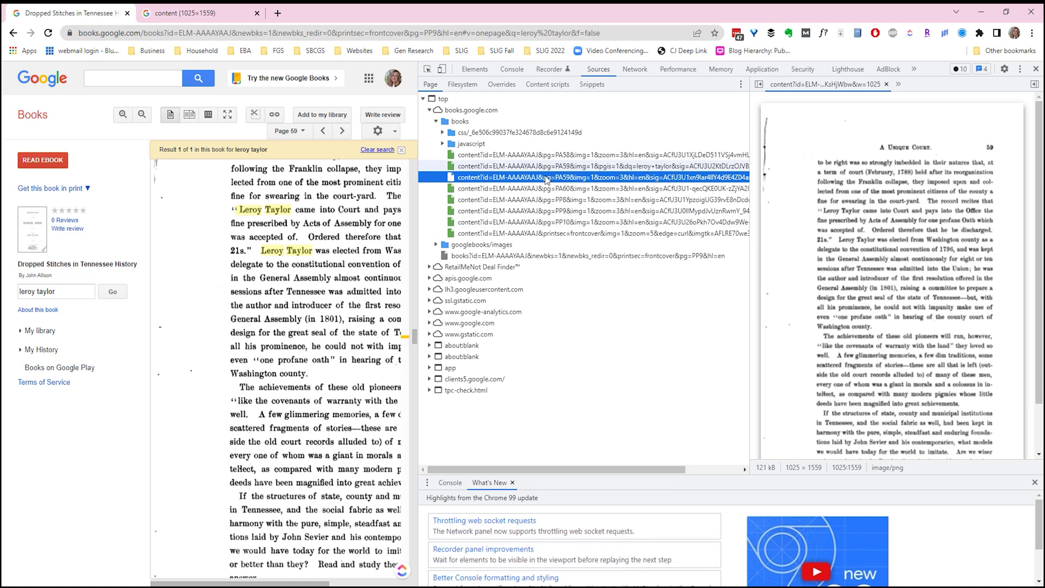
Load the copied PA59 image address in a new tab, then return to the book tab
right_click(545, 178)
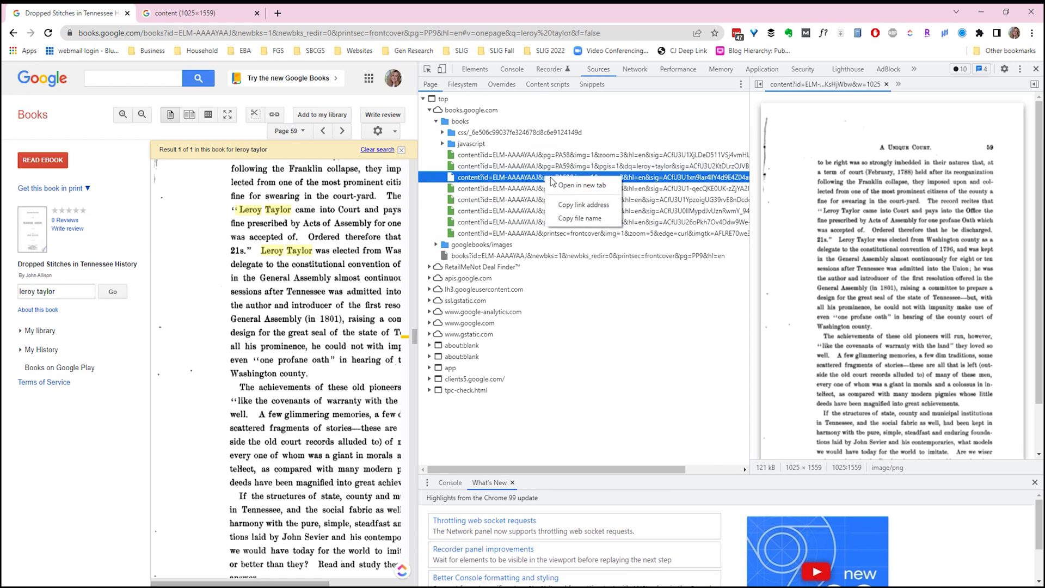
left_click(583, 204)
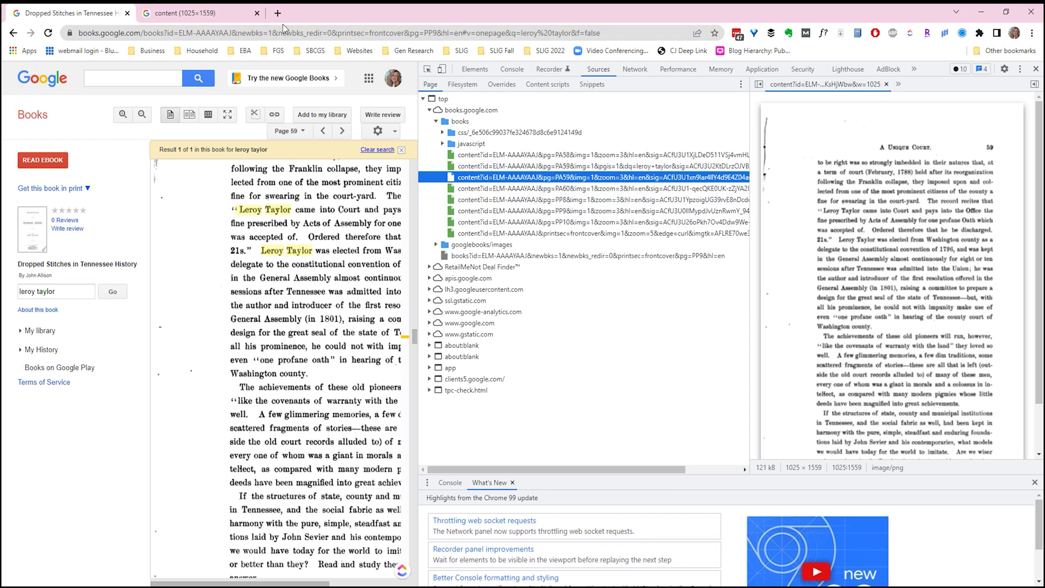
key("ctrl+t")
key("ctrl+v")
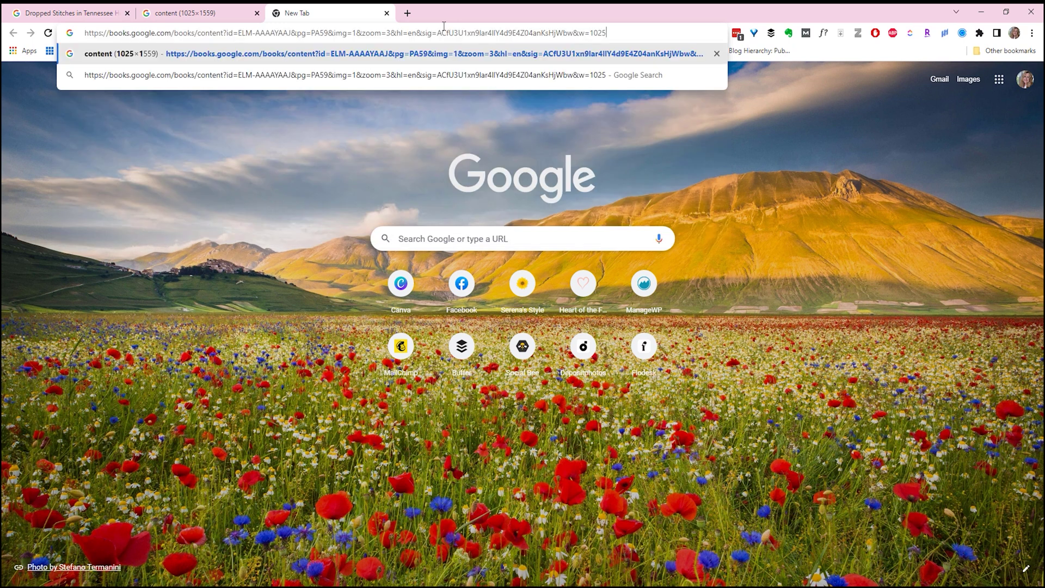
key("Return")
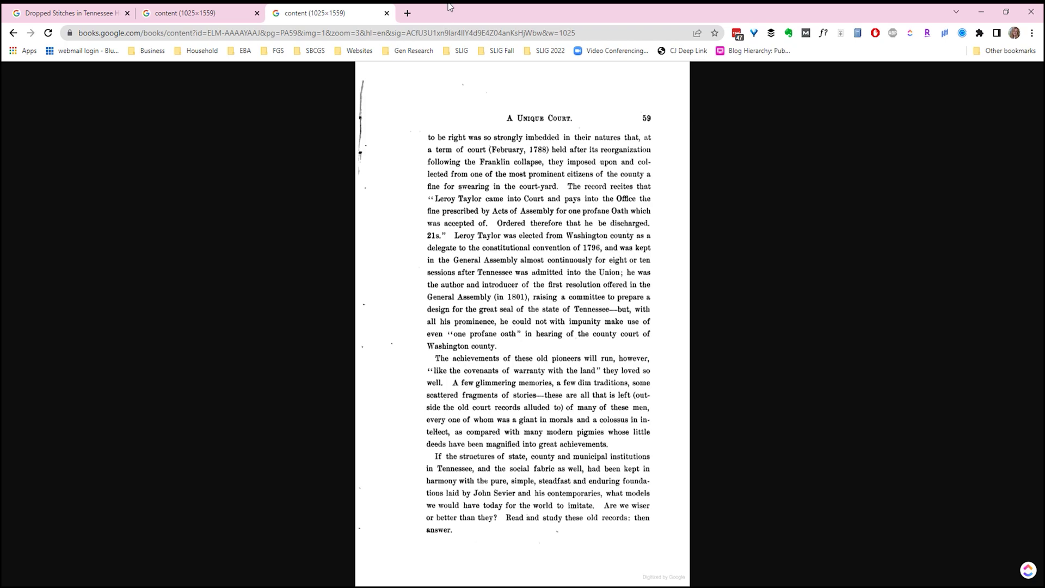
key("ctrl+shift+Tab")
key("ctrl+shift+Tab")
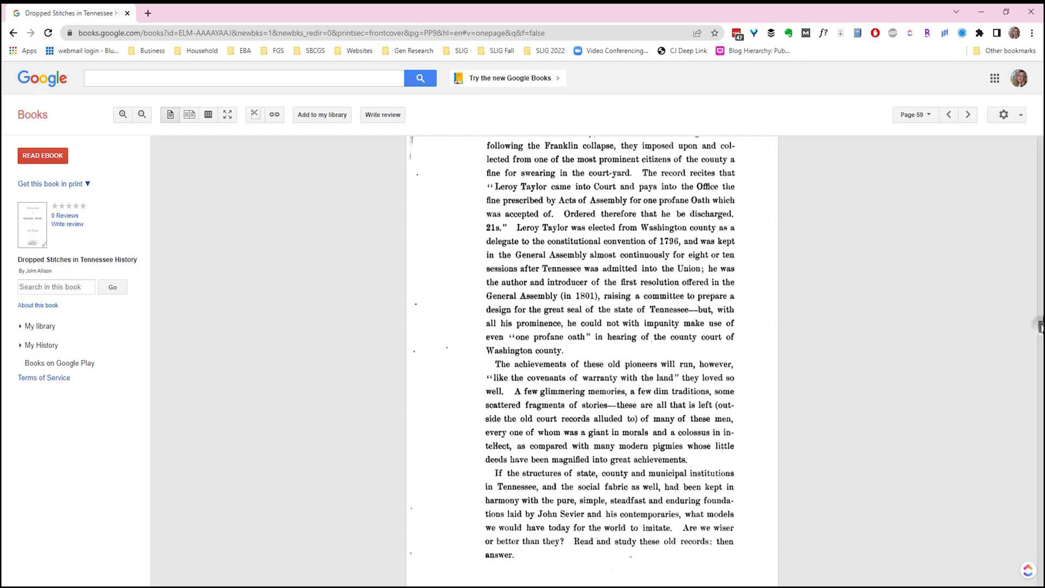
left_click_drag(1040, 325, 1031, 149)
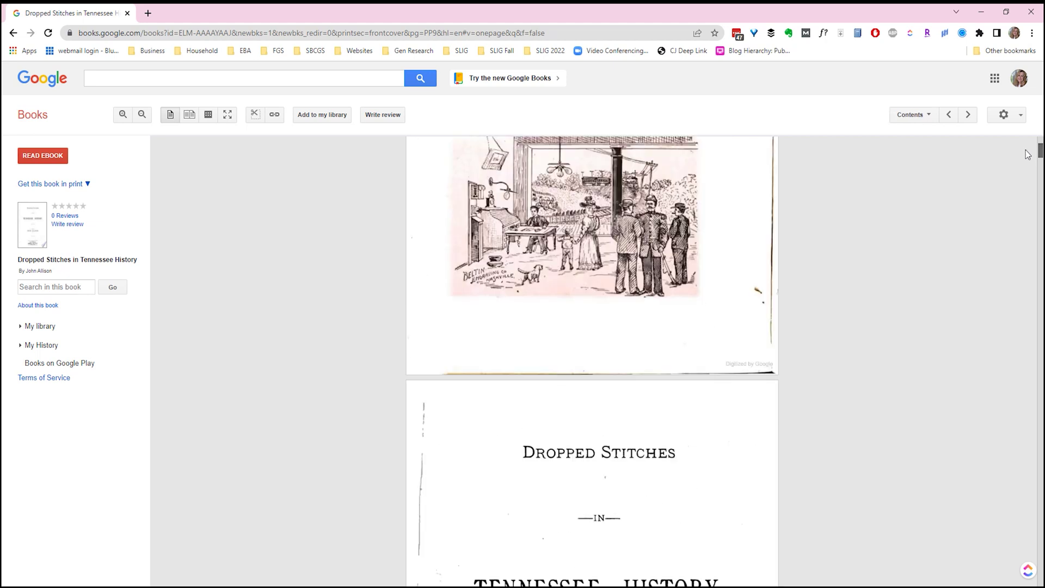
scroll(869, 331, "down", 3)
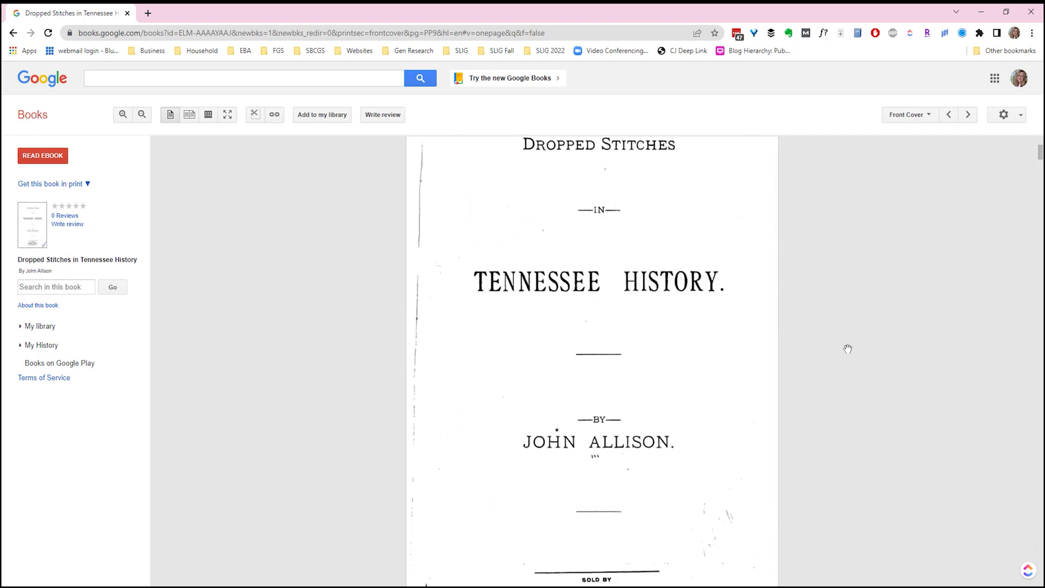
scroll(832, 349, "down", 2)
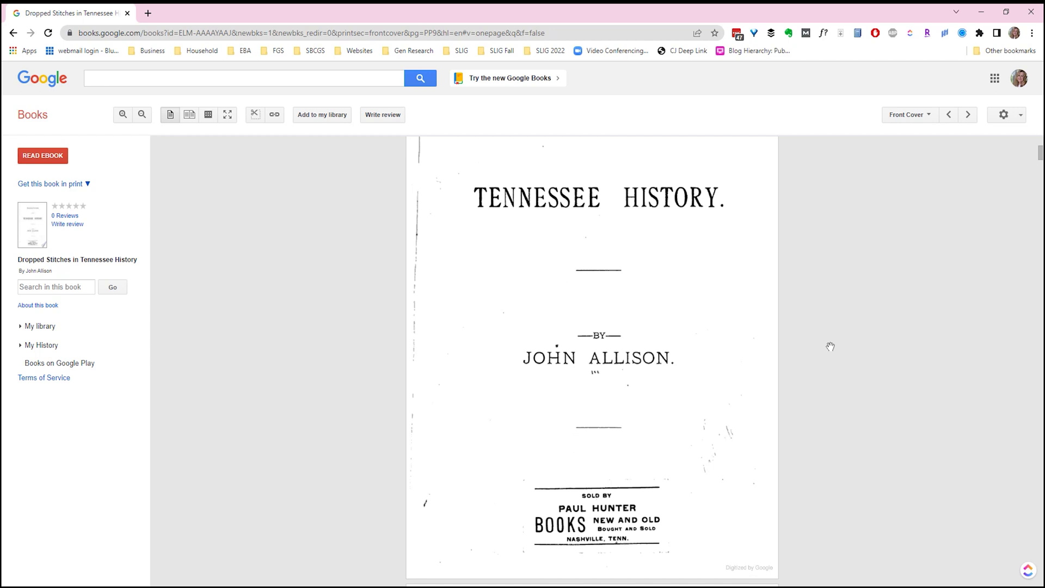
Inspect the title page to open the developer tools
right_click(805, 308)
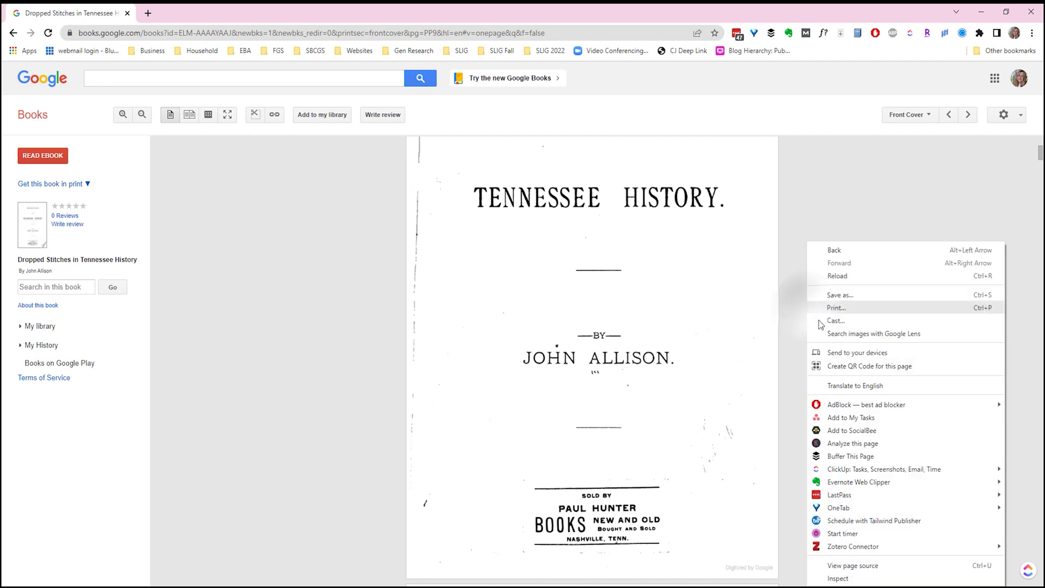
left_click(860, 578)
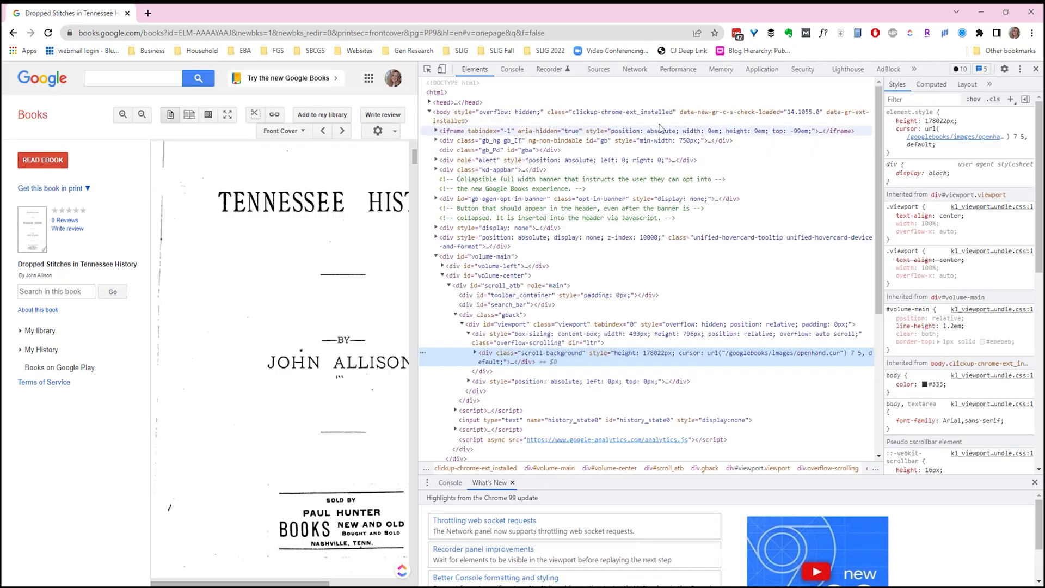
Preview the front-matter images under Sources > books until reaching the PP9 title page
left_click(598, 69)
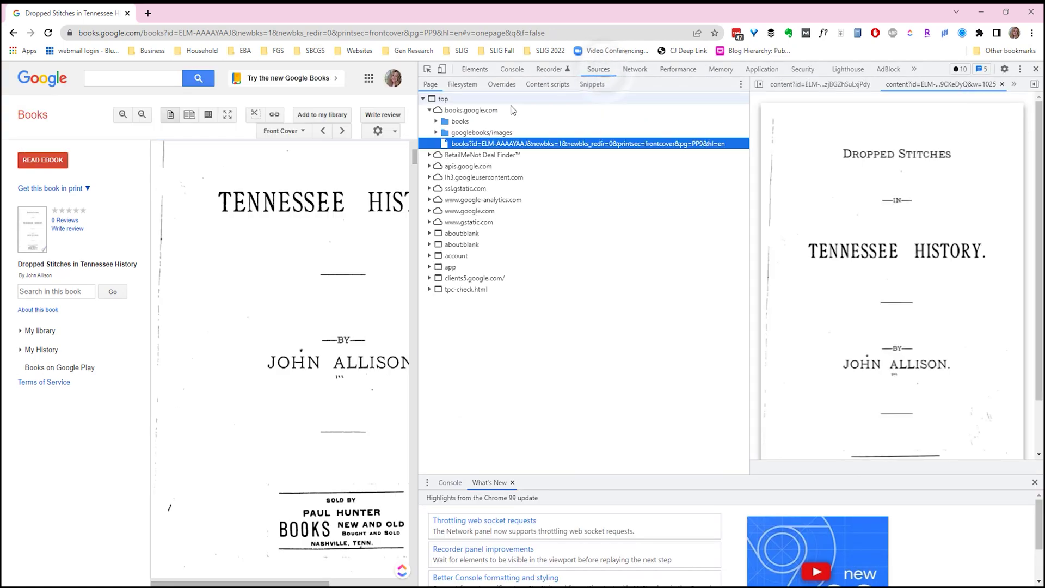
left_click(435, 121)
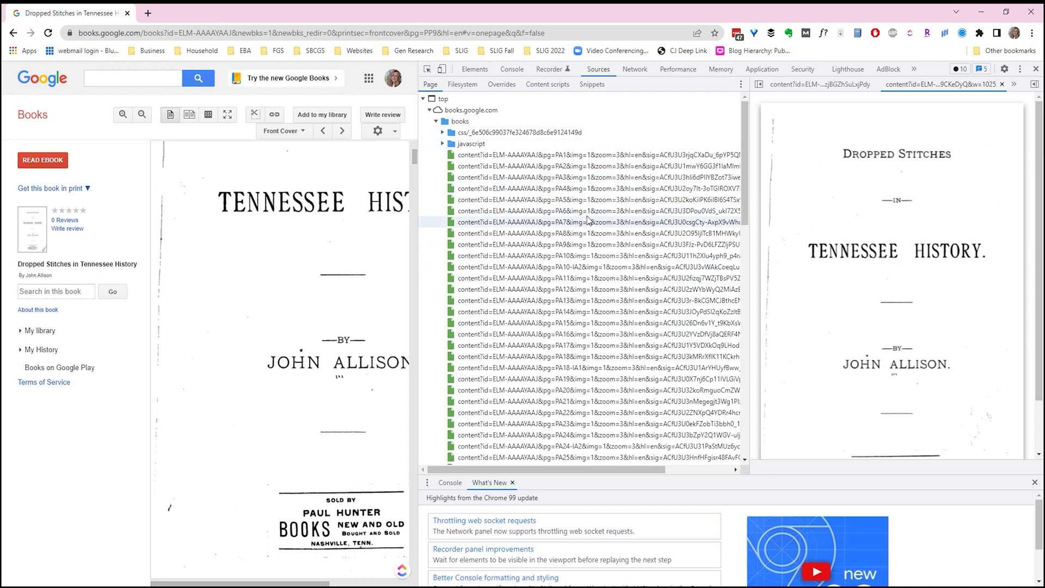
scroll(589, 219, "down", 1)
scroll(588, 219, "down", 3)
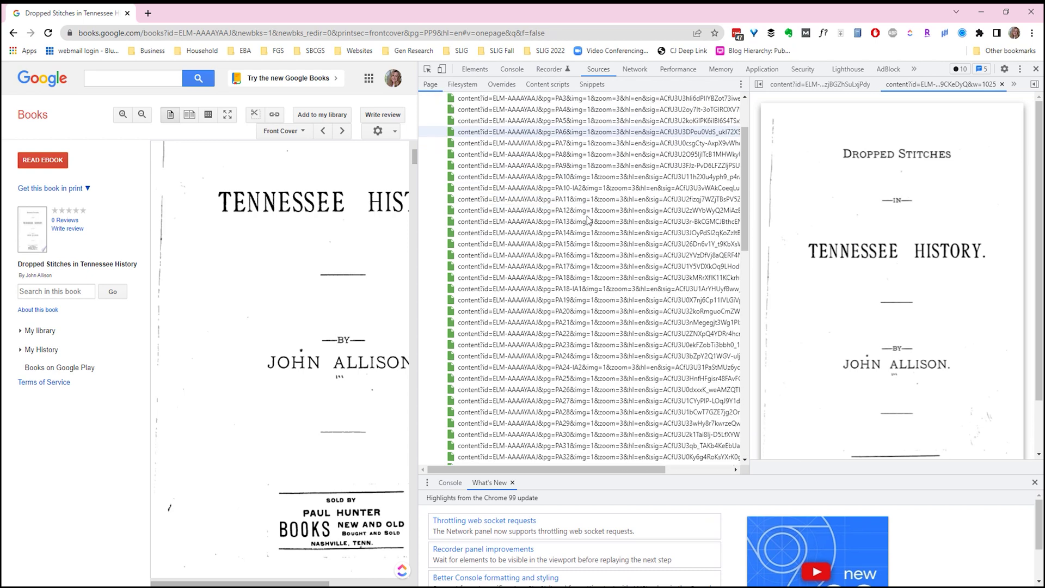
scroll(588, 219, "down", 3)
scroll(587, 218, "down", 4)
scroll(588, 219, "down", 3)
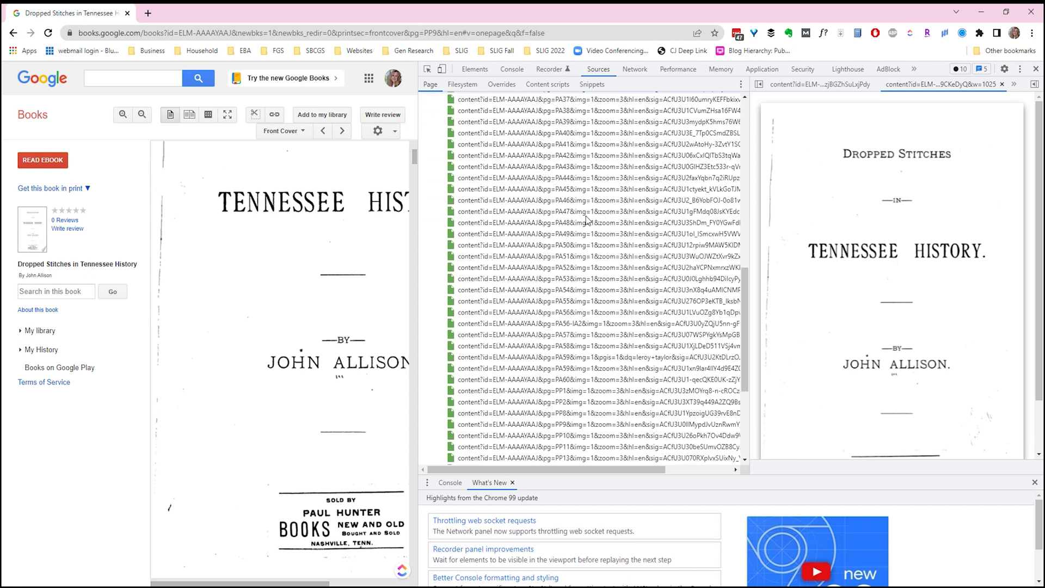
scroll(588, 219, "down", 3)
scroll(588, 219, "down", 3)
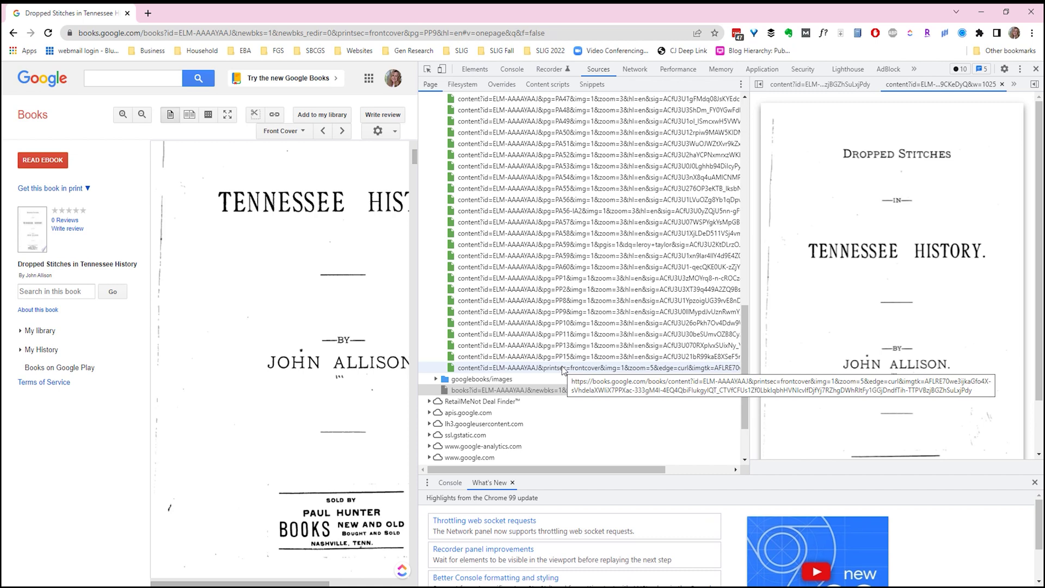
left_click(563, 369)
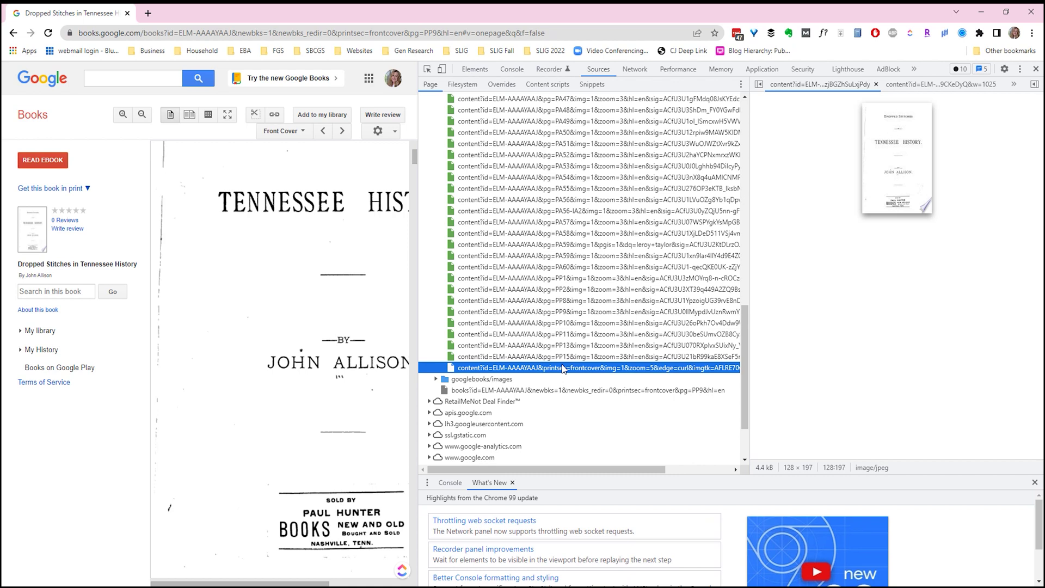
left_click(563, 357)
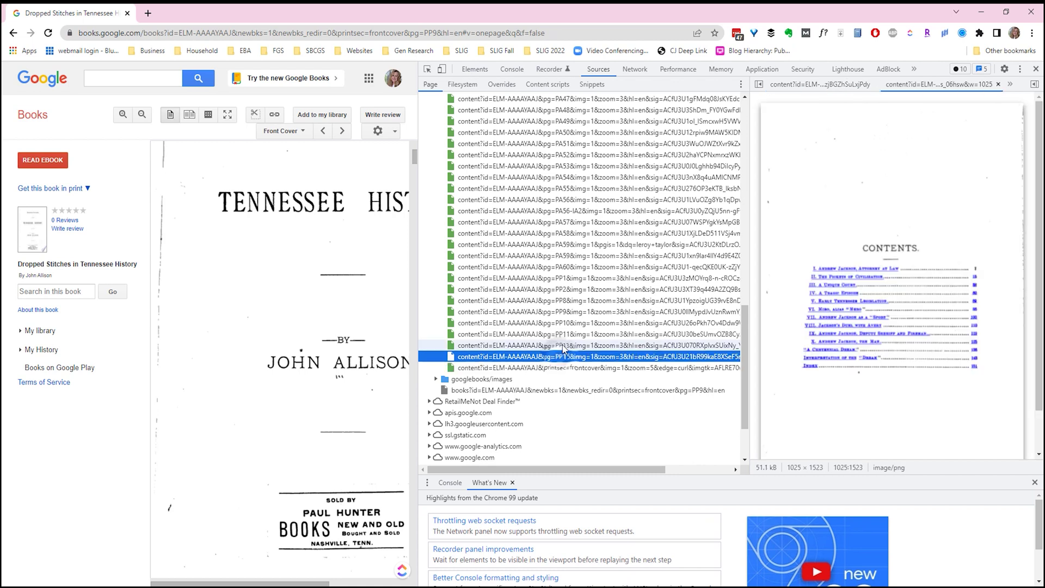
left_click(563, 334)
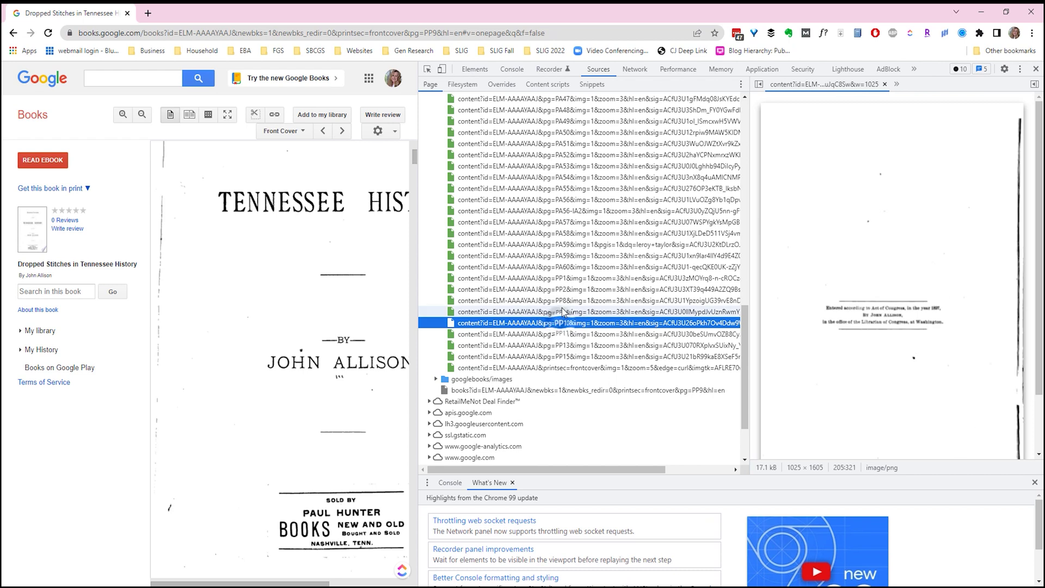
left_click(563, 313)
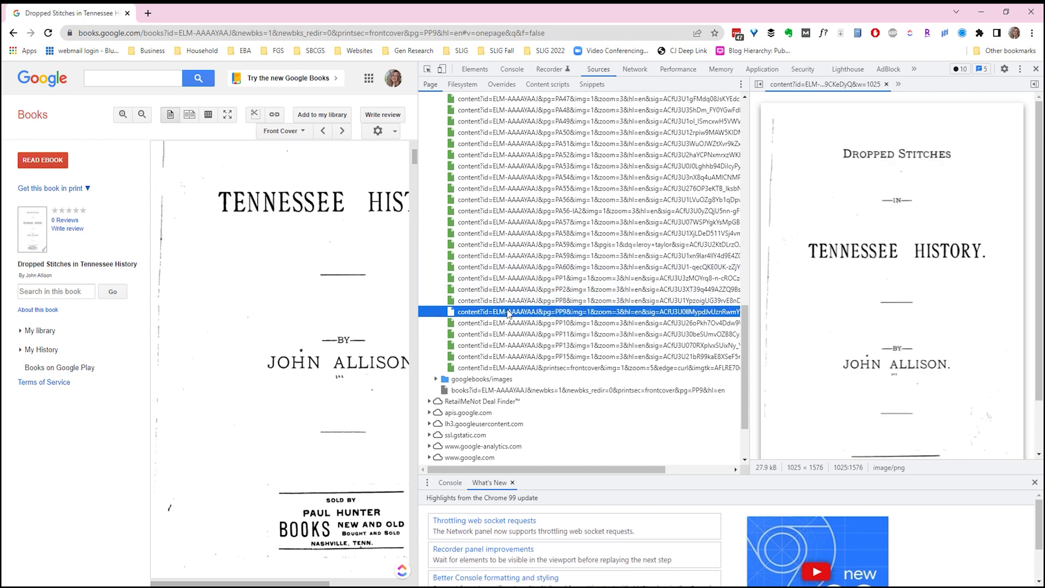
Open the PP9 title page image in its own tab, cancel saving, and close DevTools
left_click_drag(508, 313, 441, 11)
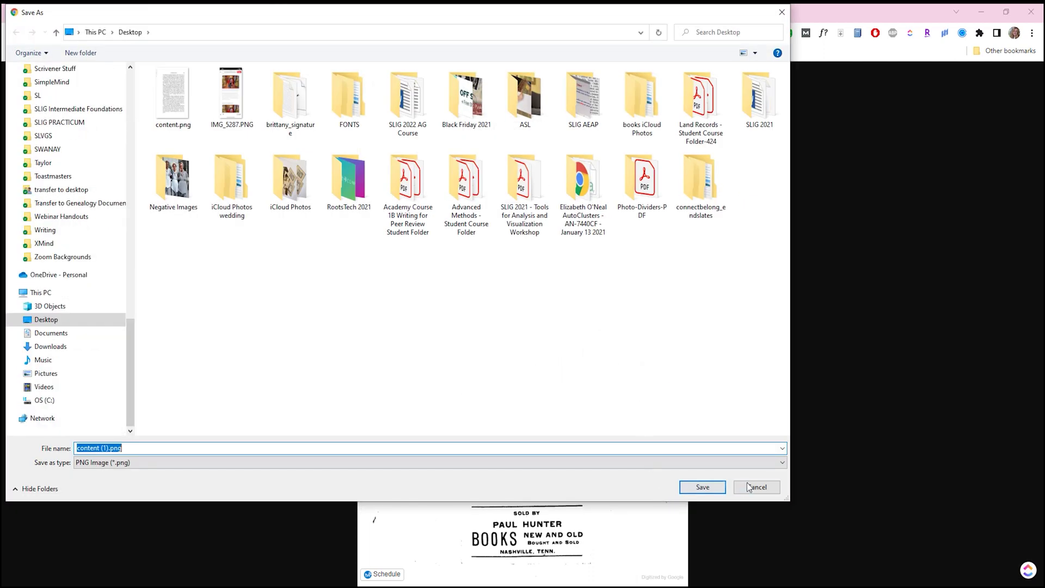
left_click(749, 483)
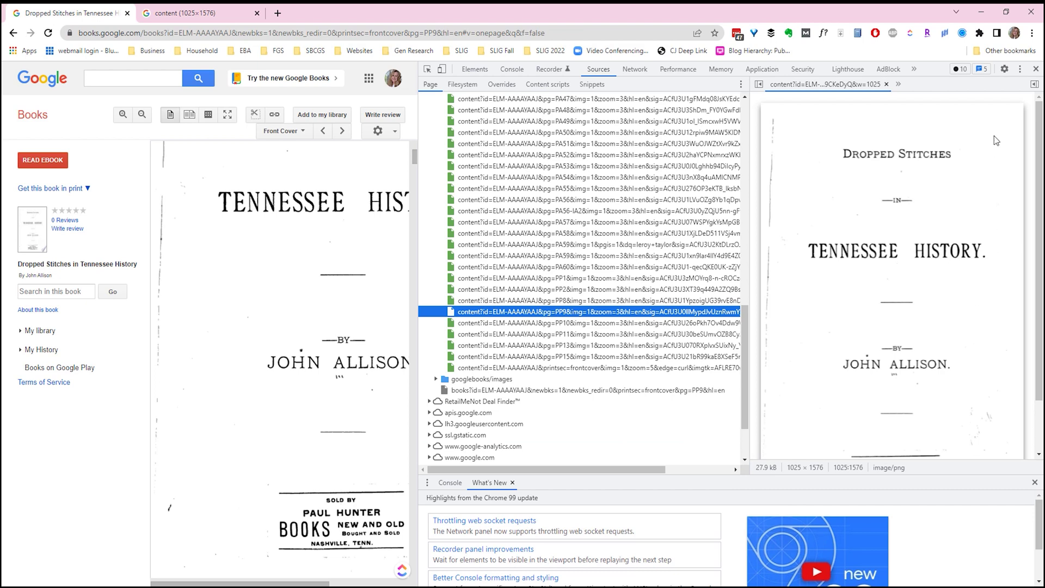
left_click(1035, 69)
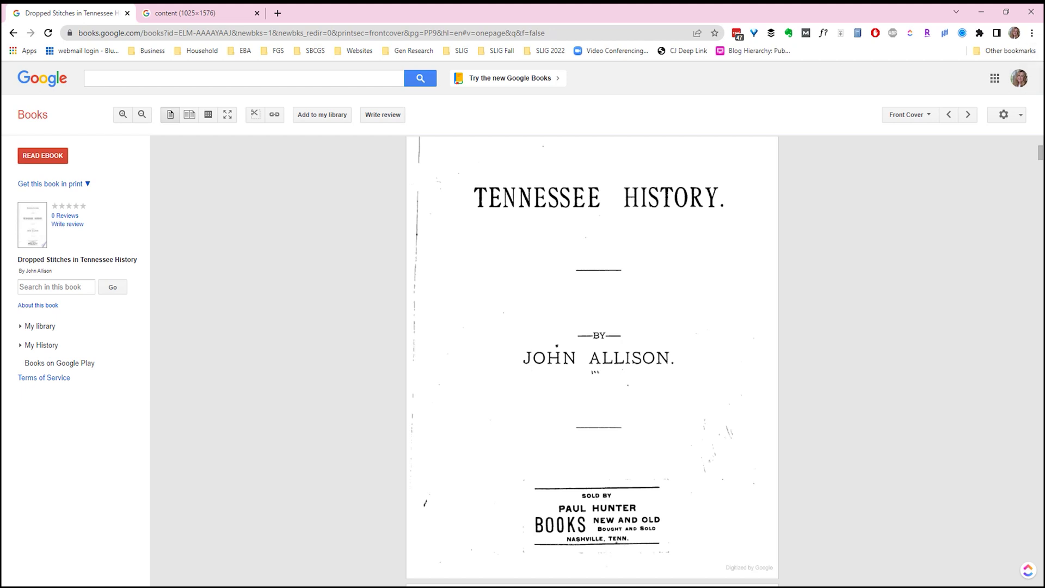